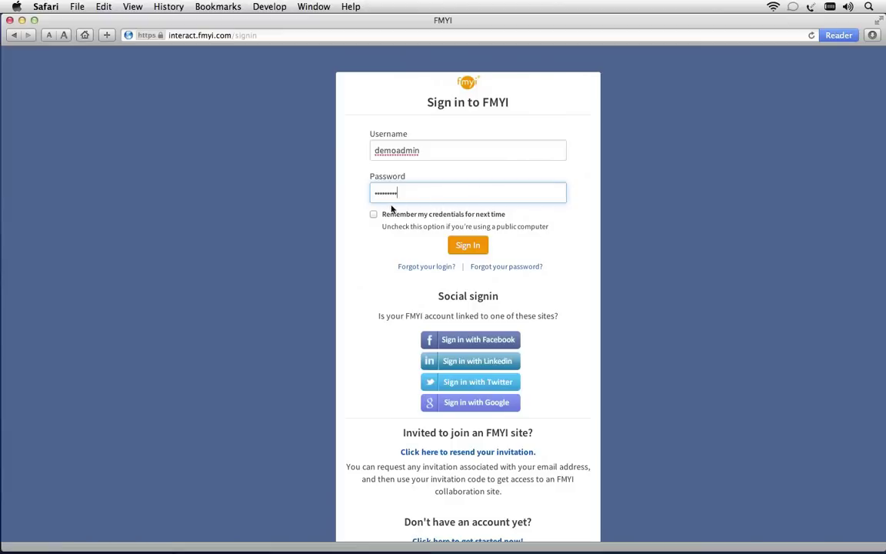
Sign in to the FMYI account with the credentials remembered for next time
left_click(374, 215)
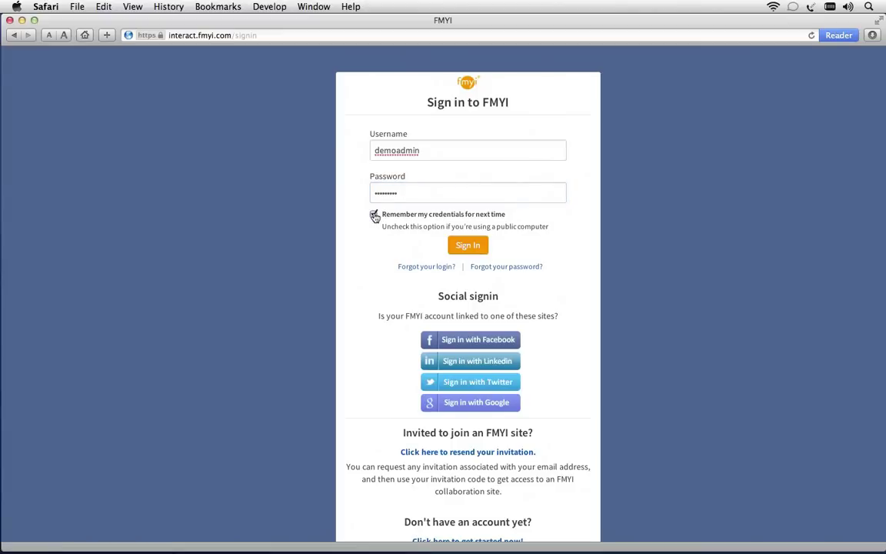
left_click(476, 246)
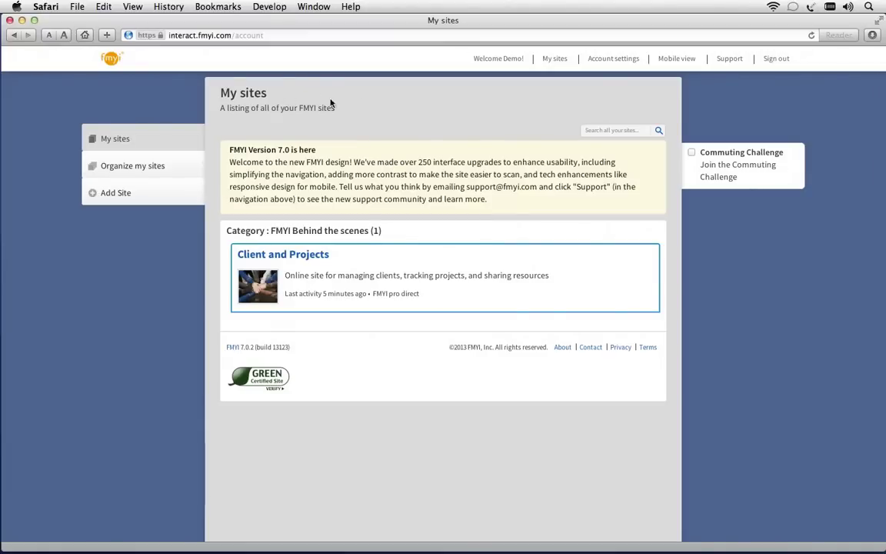
Review the social network sign-in options in the account settings and return to the list of sites
left_click(620, 62)
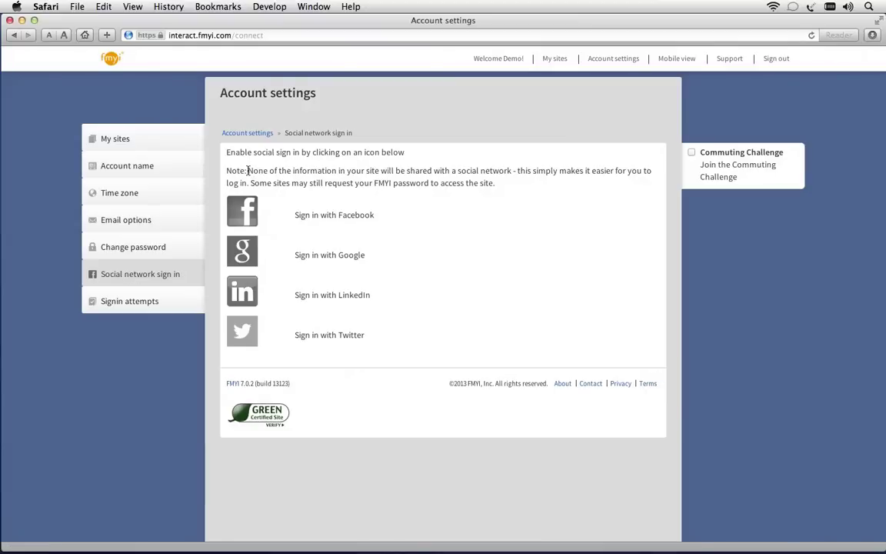
left_click_drag(247, 170, 378, 164)
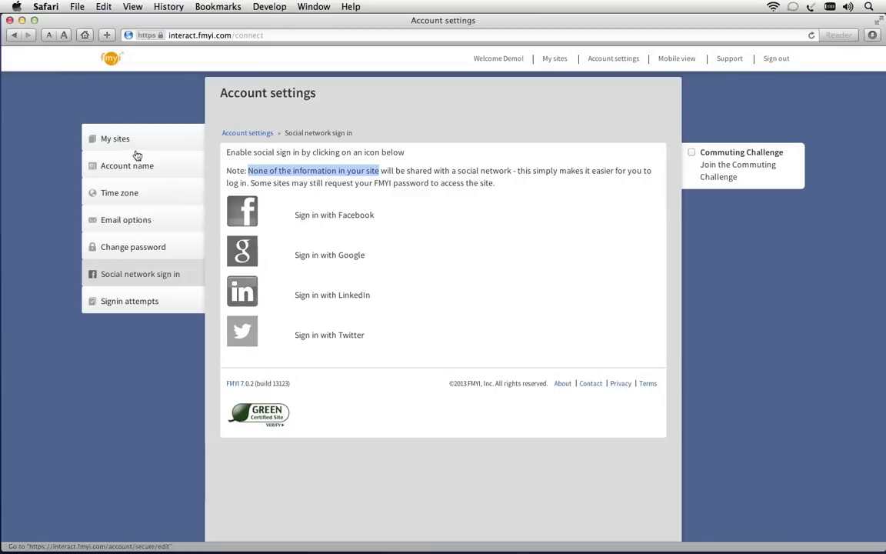
left_click(115, 139)
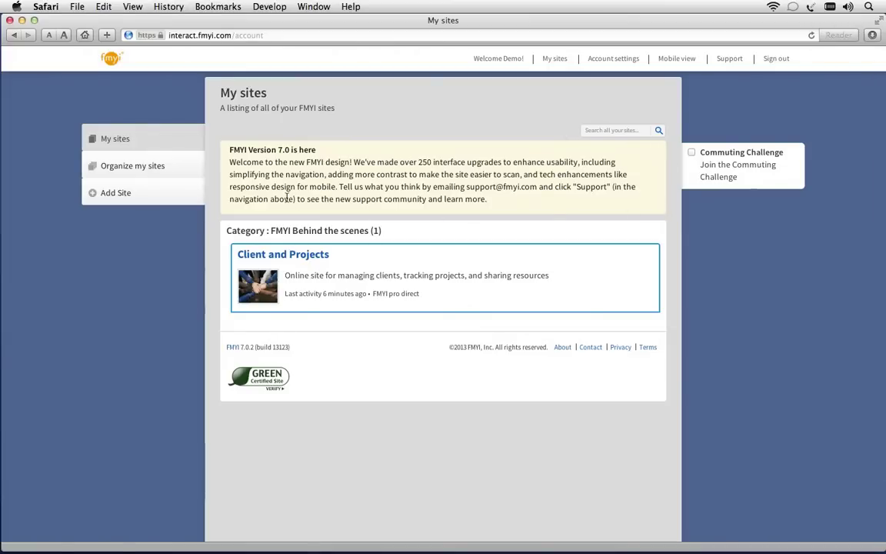
Preview the Commuting Challenge options and the form for adding a new site, and return to the site list
left_click(694, 153)
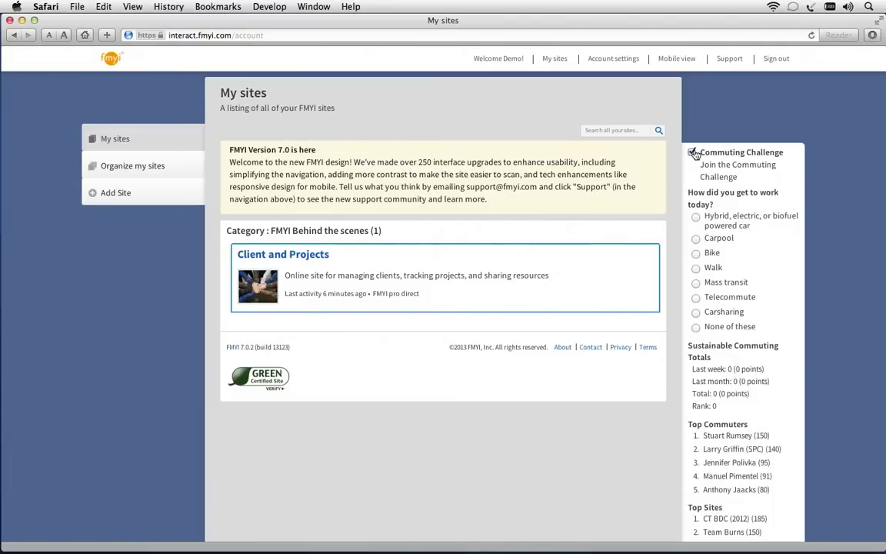
left_click(694, 153)
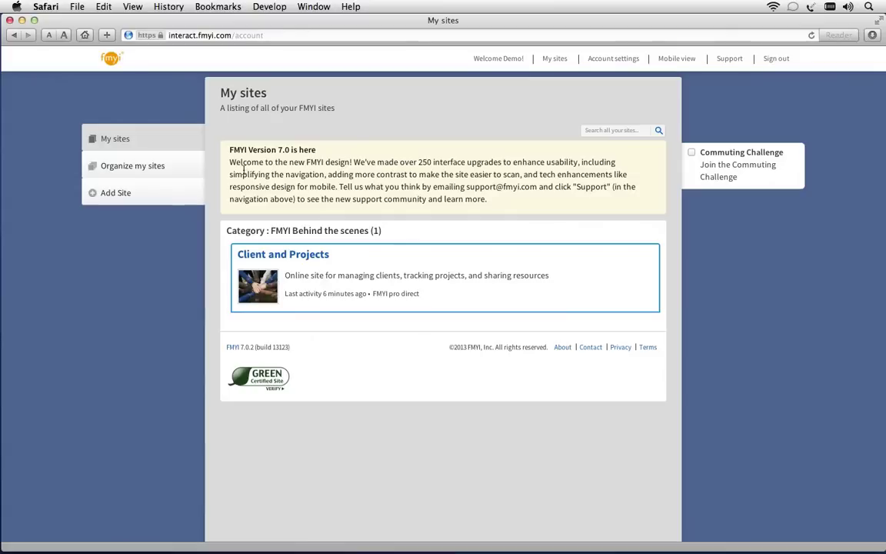
left_click(113, 194)
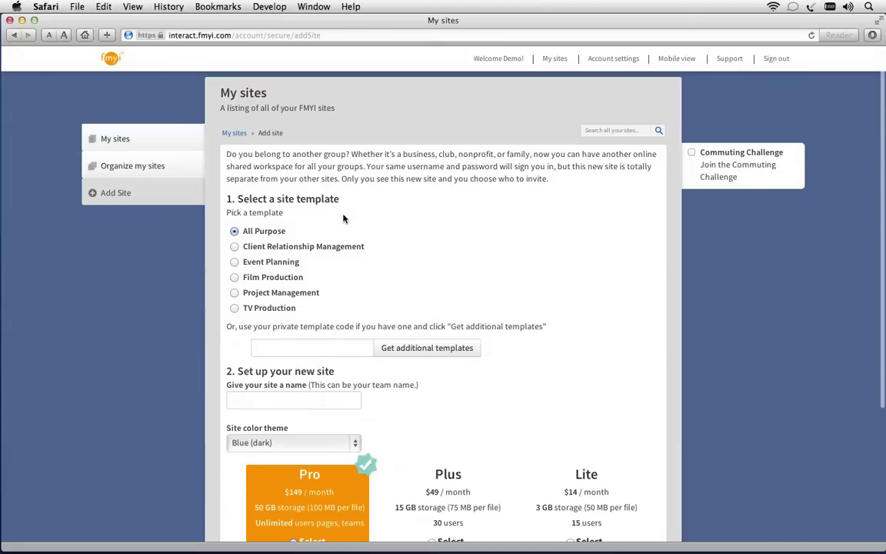
left_click(13, 36)
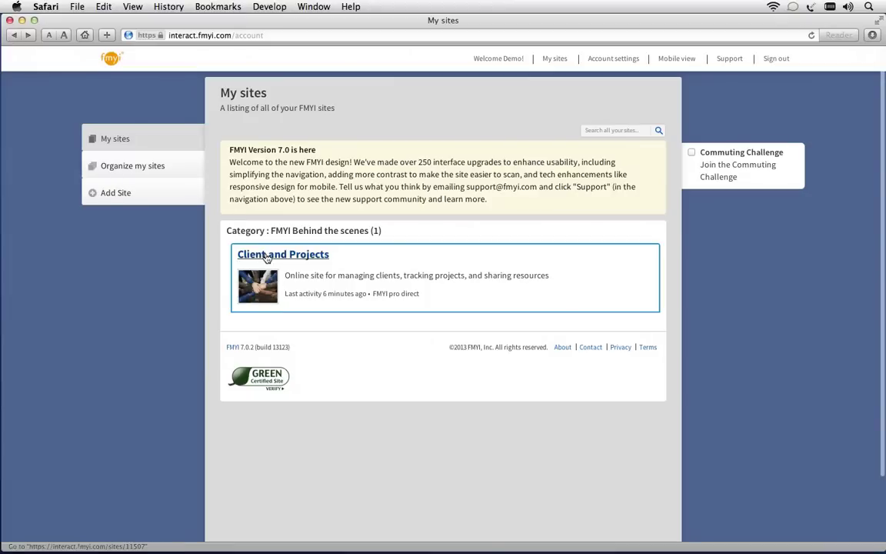
Open the Client and Projects site and look over its home page down to the latest activity
left_click(266, 256)
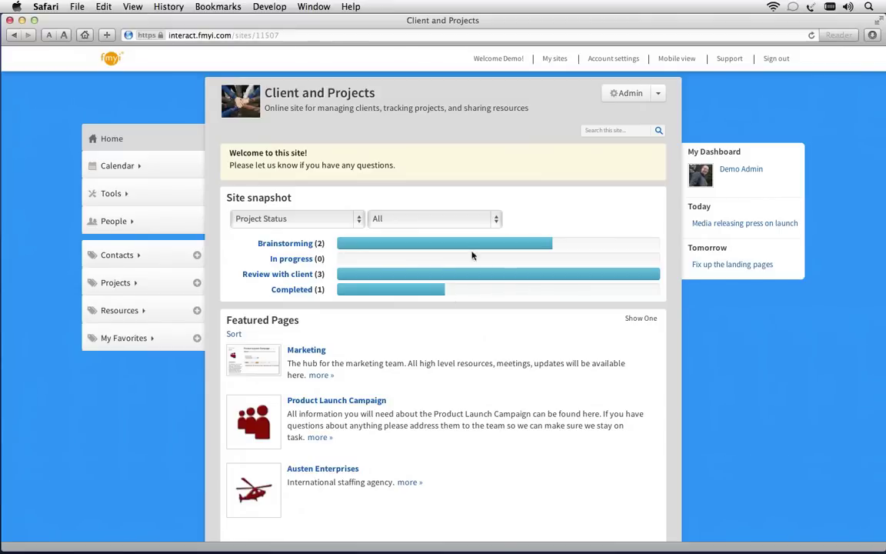
scroll(435, 161, "down", 5)
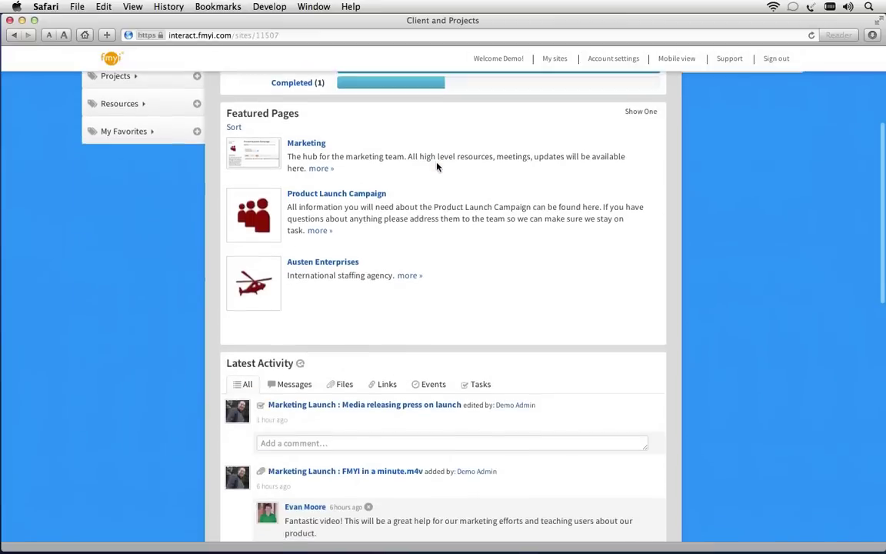
scroll(439, 154, "up", 5)
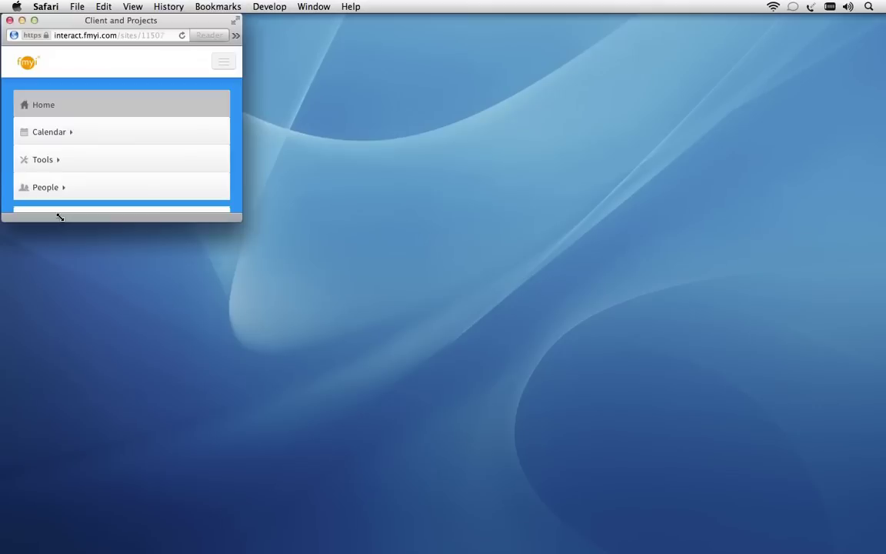
Check the site's narrow-window layout and collapsed account menu at phone size, and restore the full-size browser window
left_click_drag(59, 218, 63, 363)
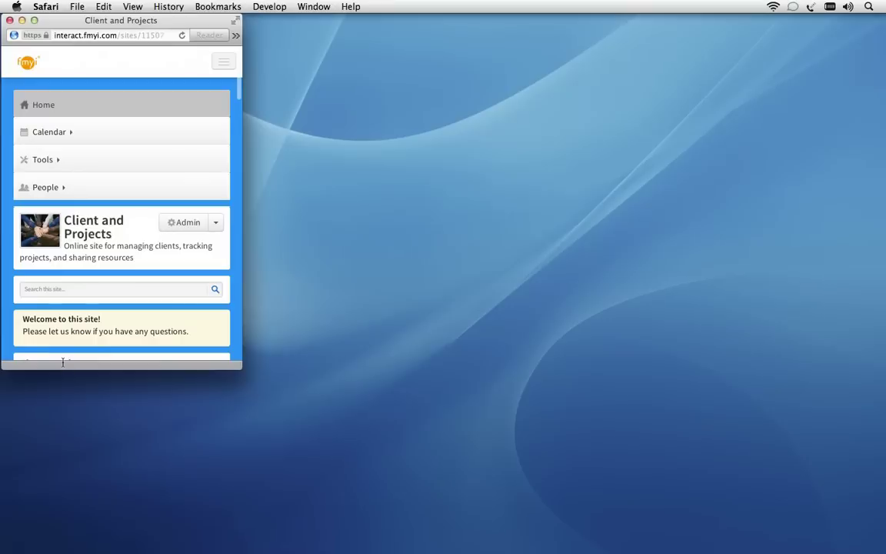
left_click(220, 65)
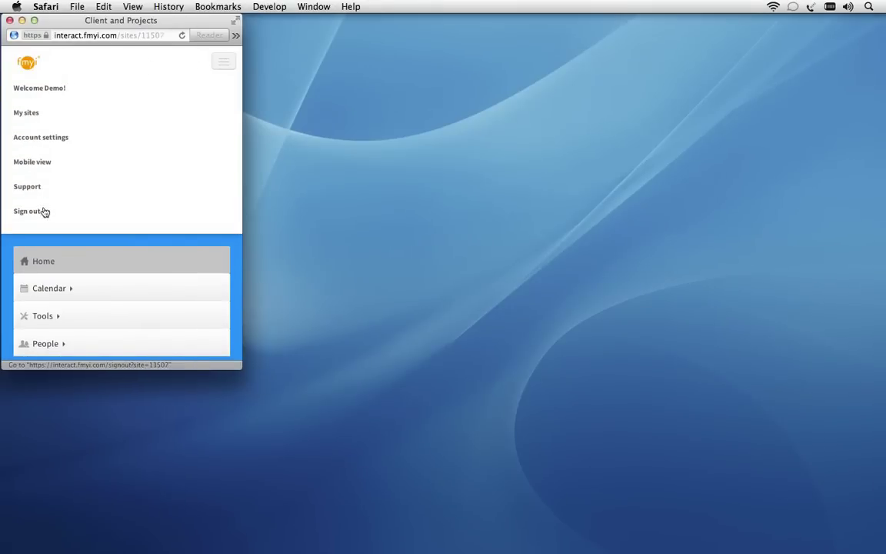
left_click(220, 66)
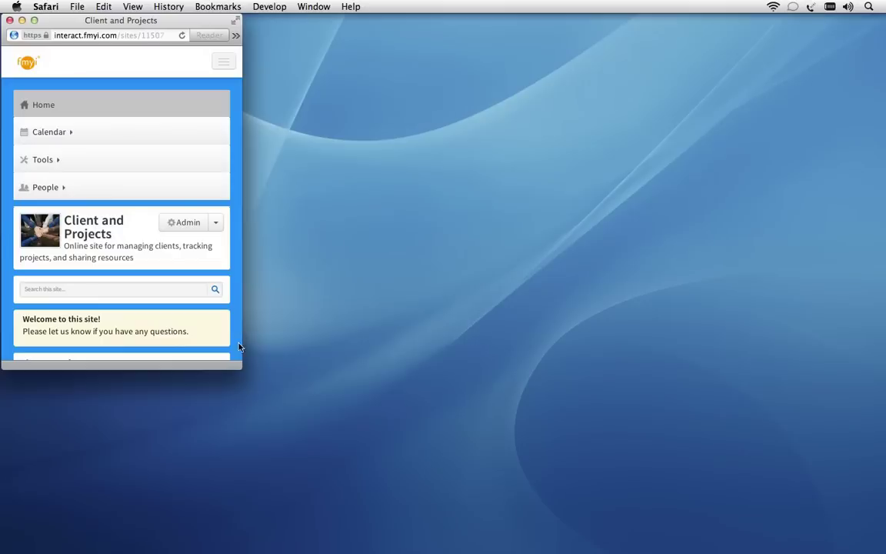
left_click_drag(238, 368, 884, 546)
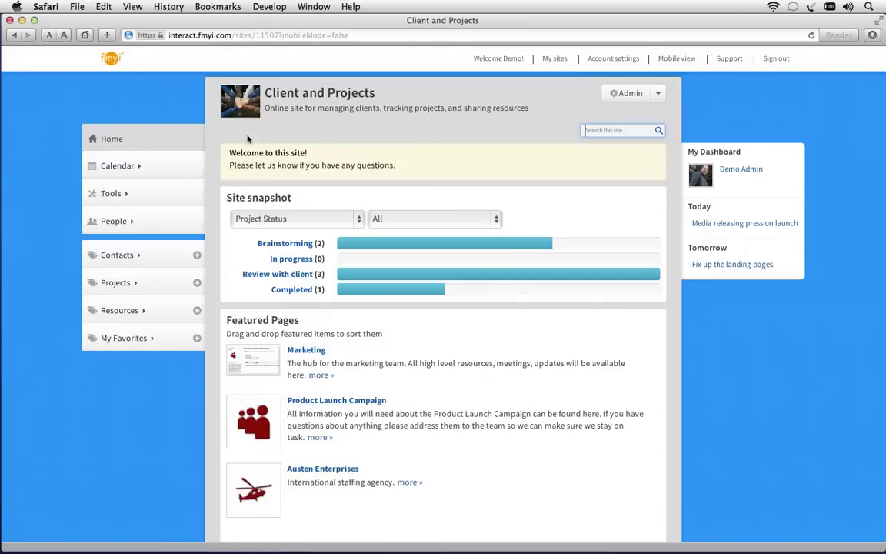
Browse the site navigation by examining the current contacts, the People entries and the Tools entries
left_click(139, 259)
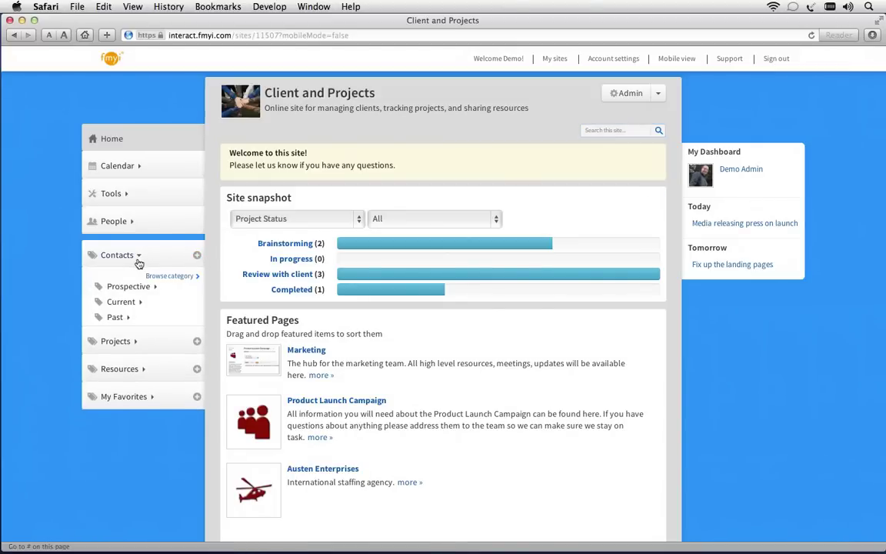
left_click(143, 303)
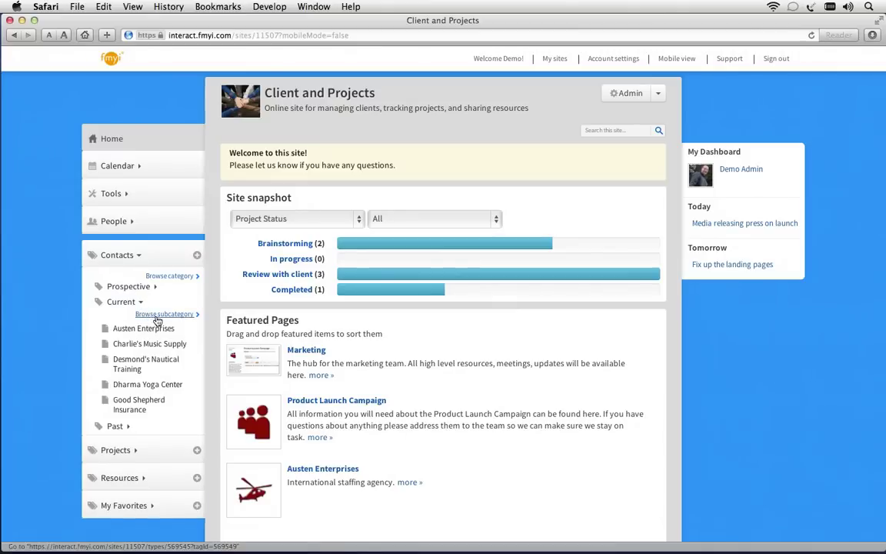
left_click(138, 256)
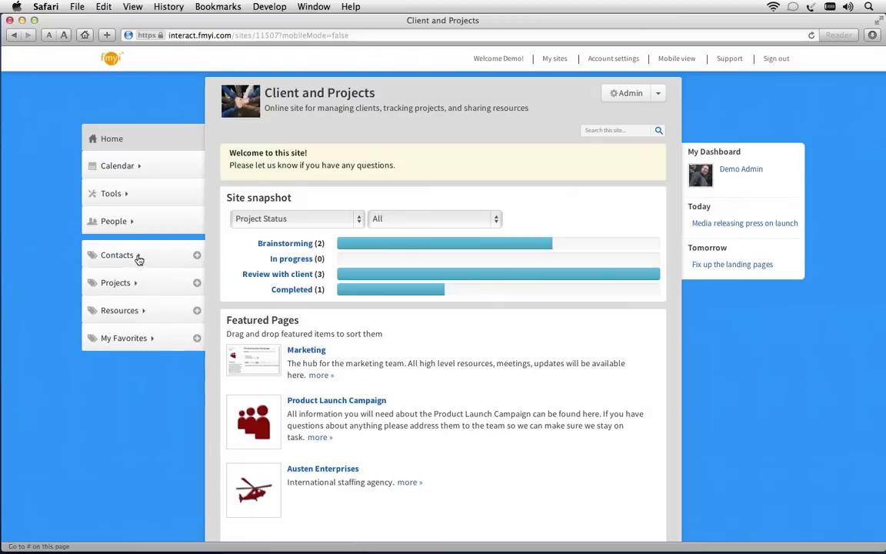
left_click(132, 223)
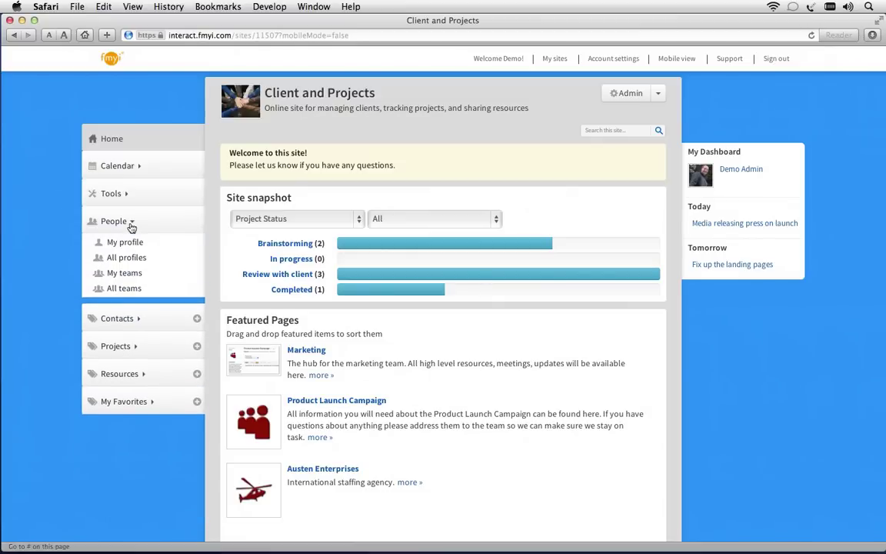
left_click(131, 226)
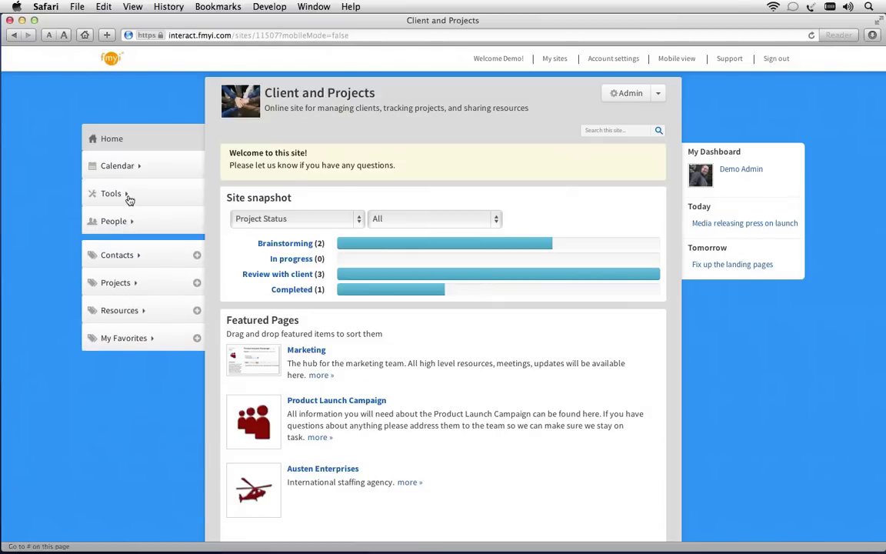
left_click(128, 195)
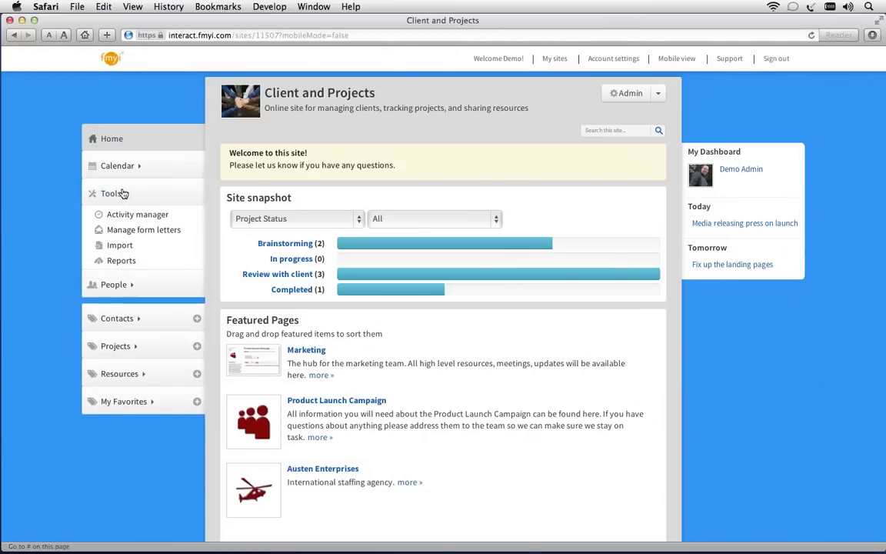
left_click(124, 194)
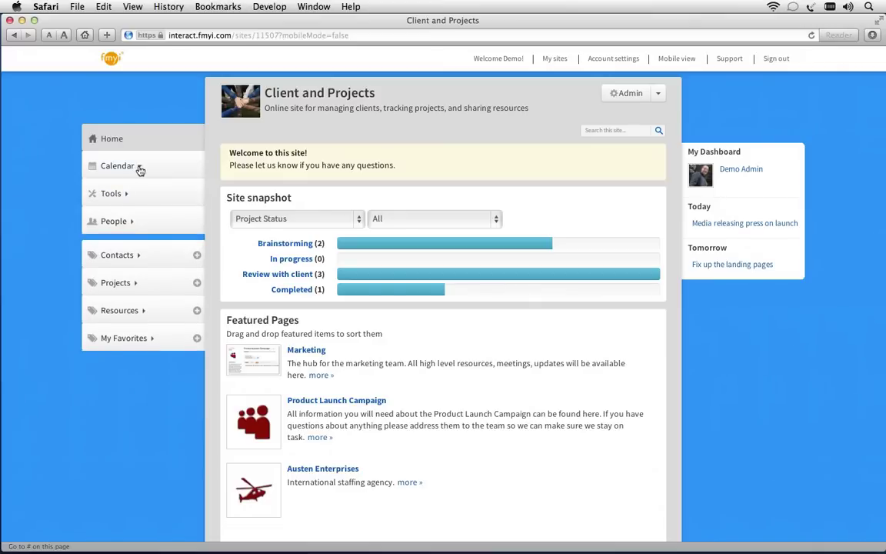
Open the personal calendar of the Client and Projects site
left_click(140, 169)
left_click(130, 188)
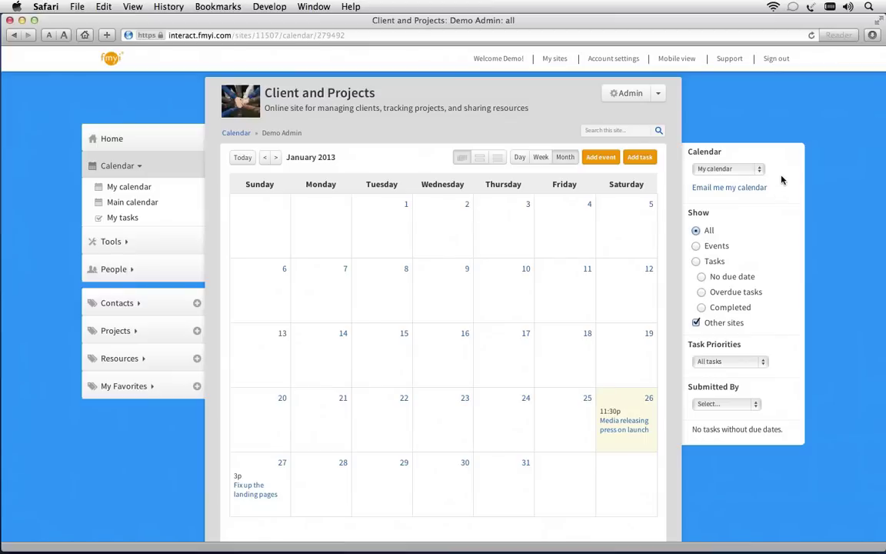
Preview the calendar and the site's home page in mobile view, and return to the full view
left_click(686, 59)
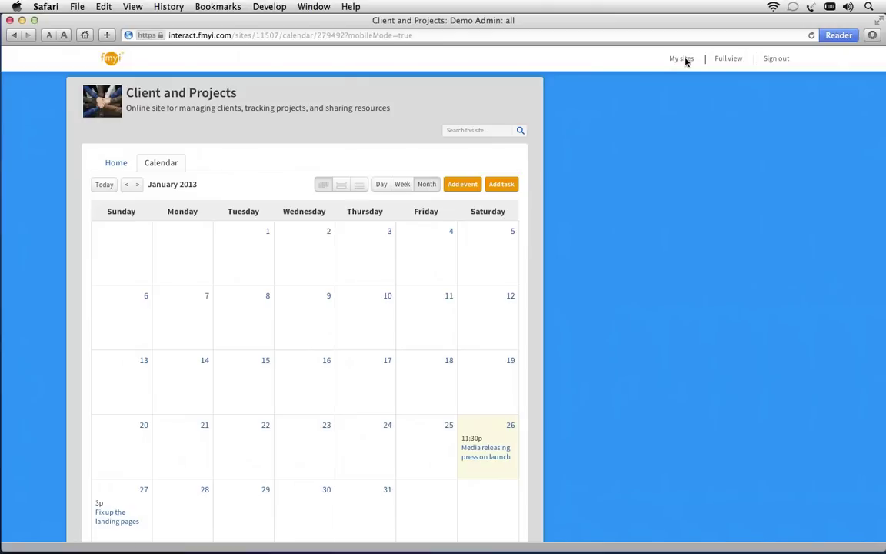
left_click(109, 100)
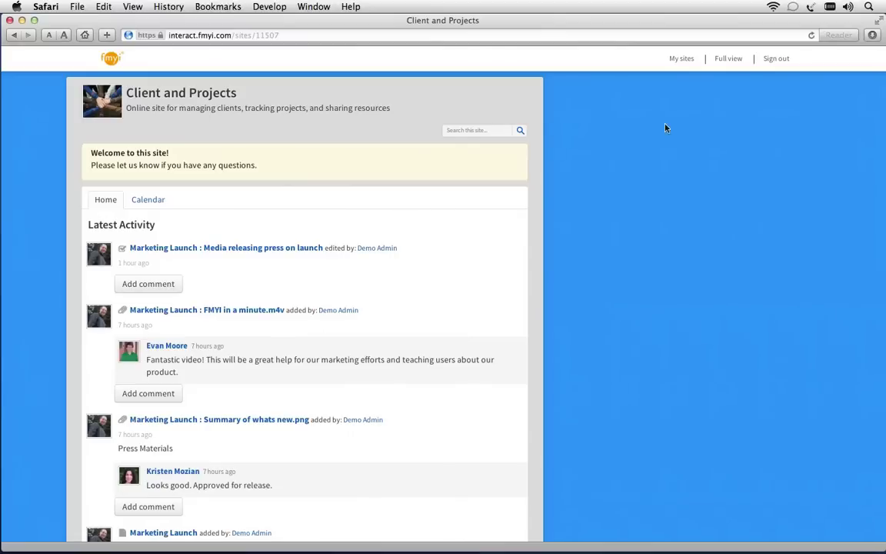
left_click(728, 60)
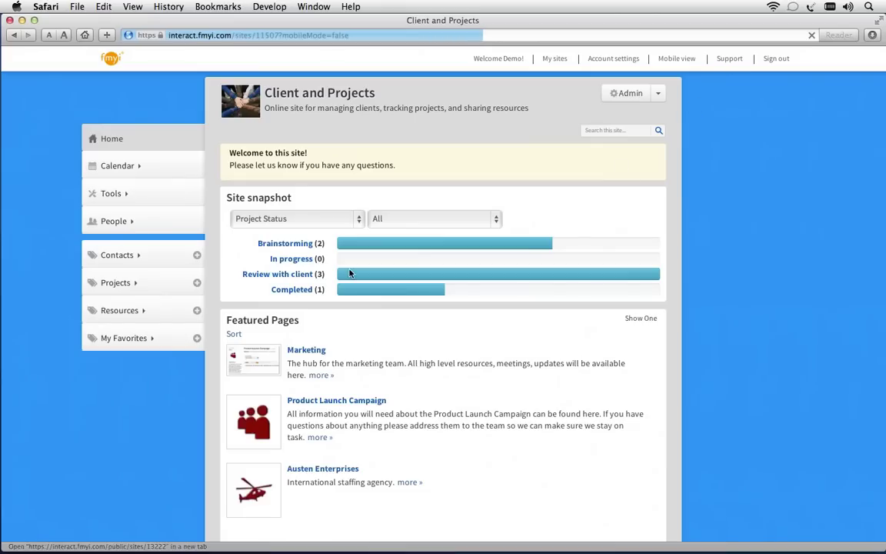
Enable sorting of the featured pages and try to move Marketing below Product Launch Campaign
left_click(232, 335)
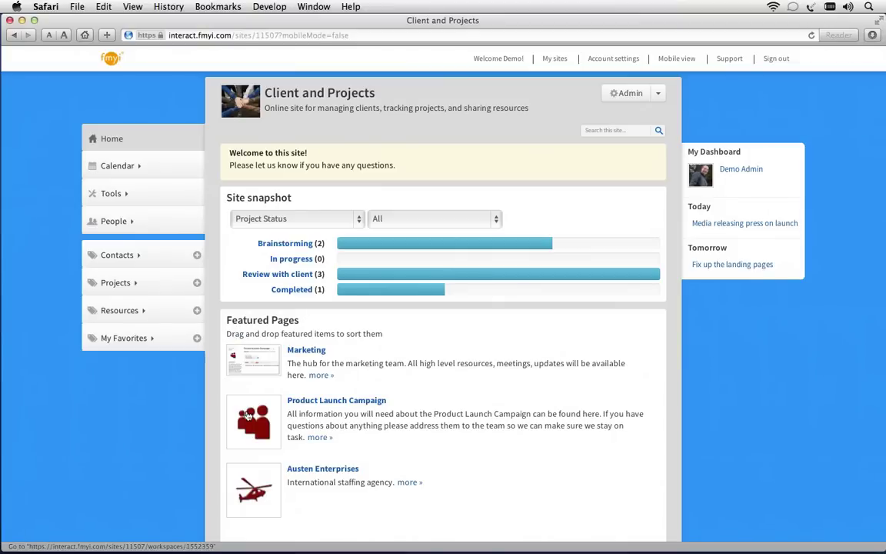
left_click_drag(223, 369, 247, 428)
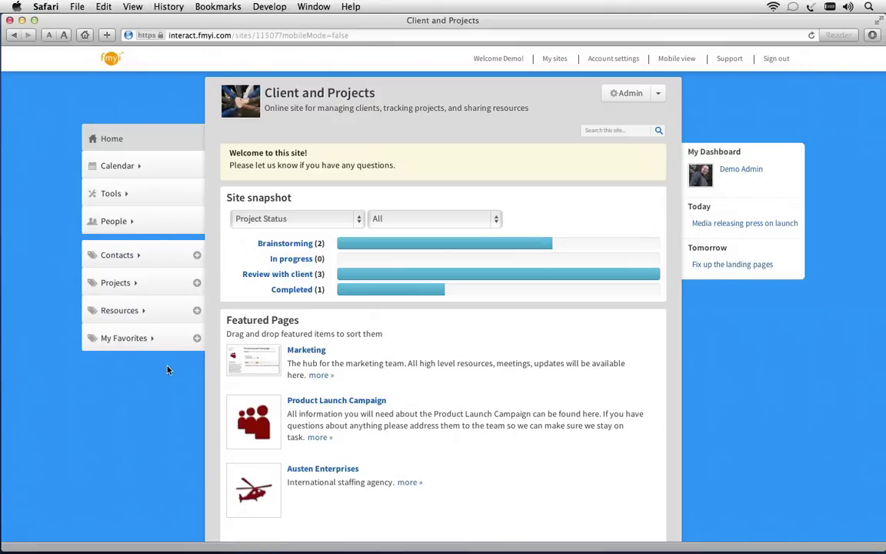
Search the site for "launch" and open the Marketing Launch page
scroll(161, 362, "down", 5)
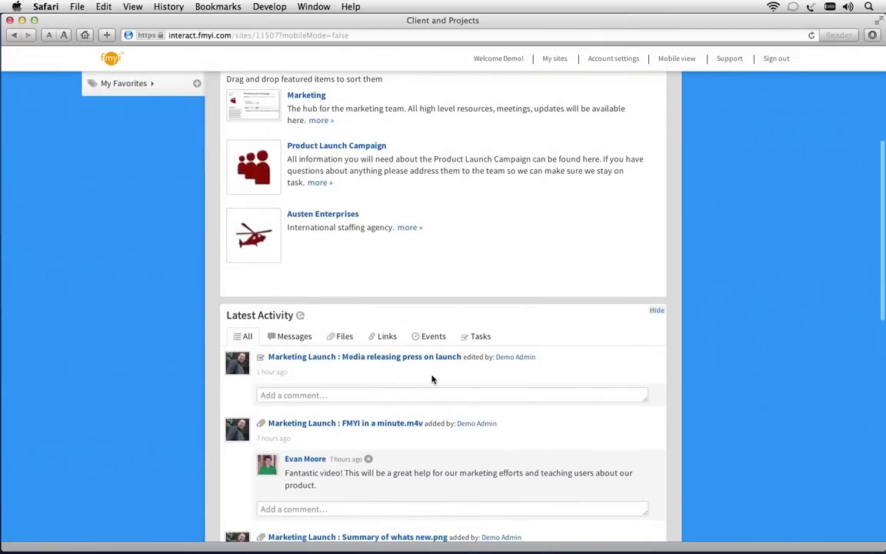
scroll(432, 377, "up", 4)
scroll(432, 375, "up", 2)
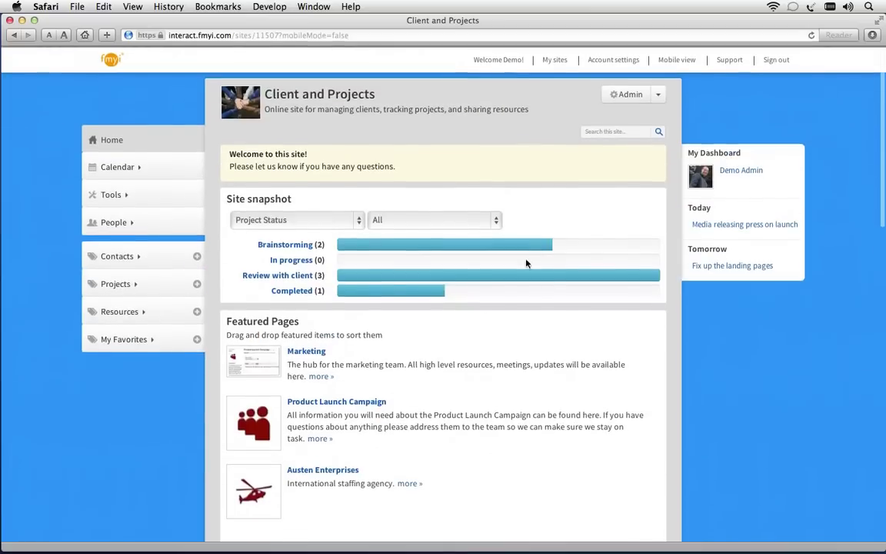
left_click(604, 131)
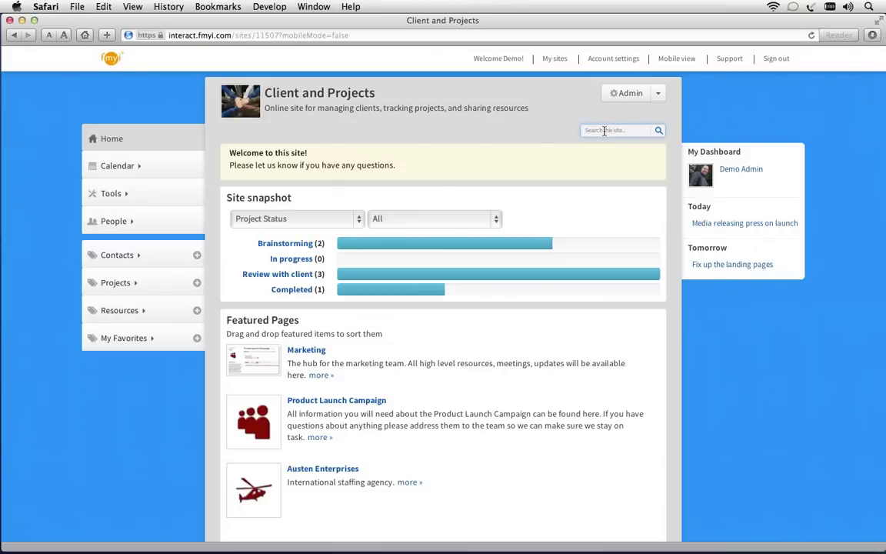
type("laun")
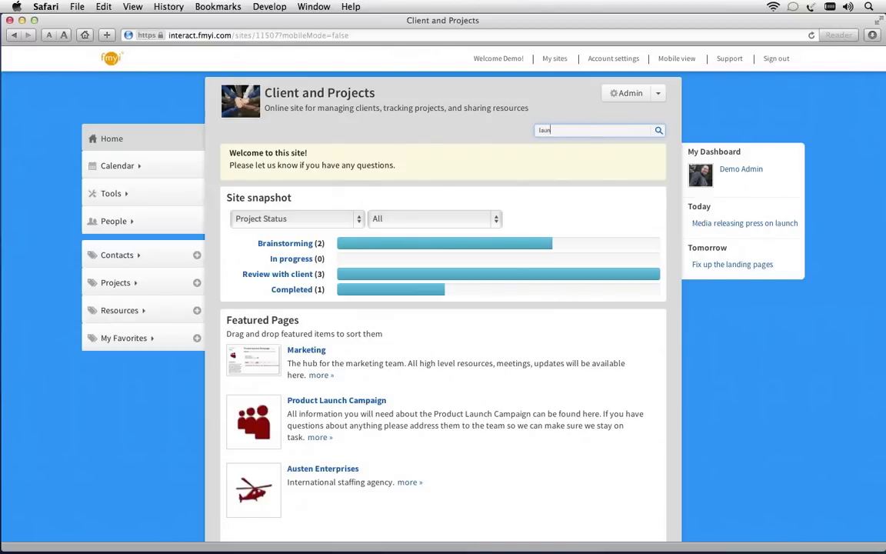
type("ch")
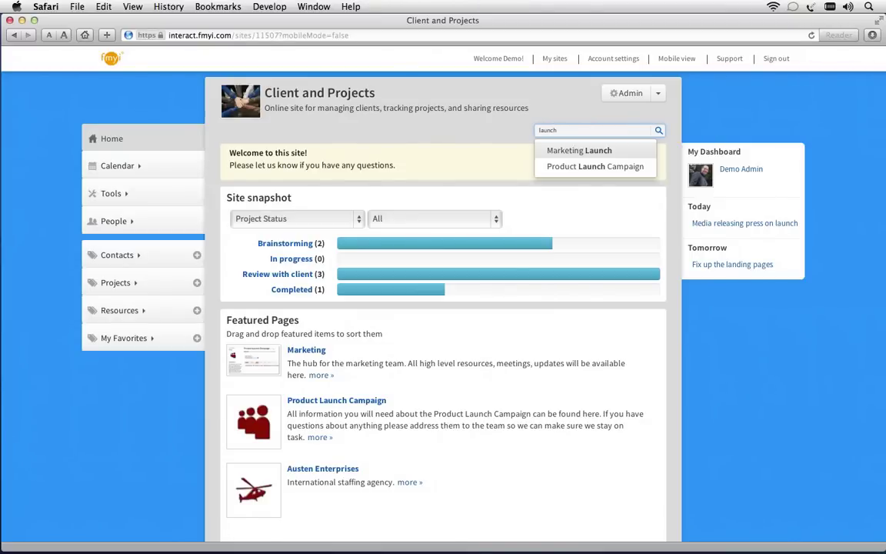
left_click(601, 151)
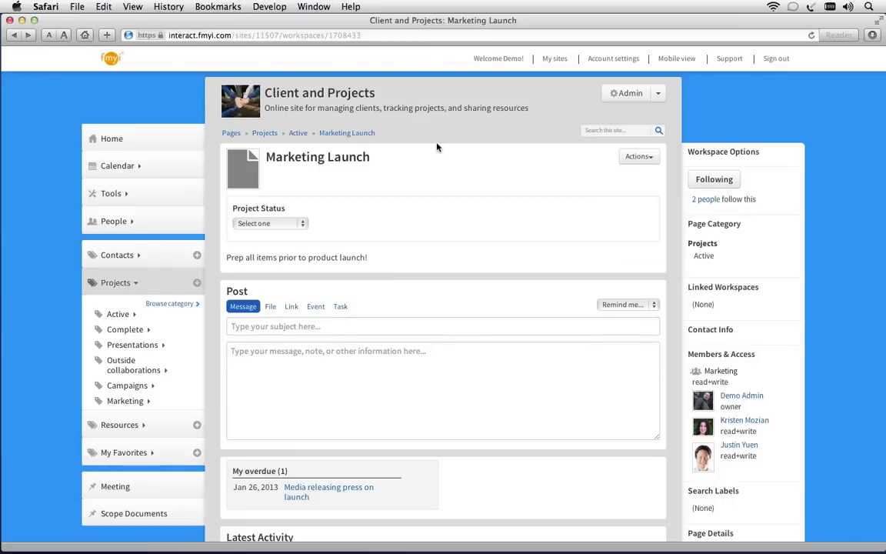
Highlight the Marketing Launch page's title and description, and view the actions available for the page
left_click_drag(375, 154, 269, 153)
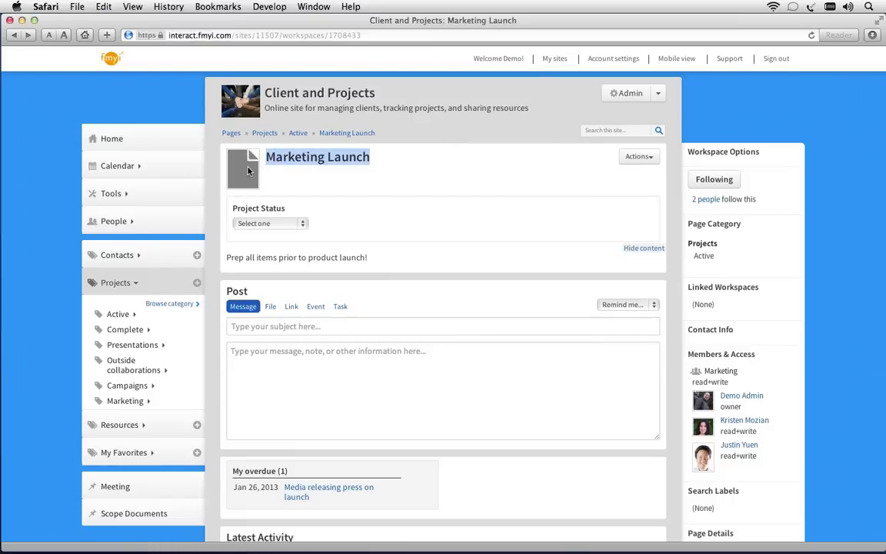
left_click_drag(231, 256, 348, 267)
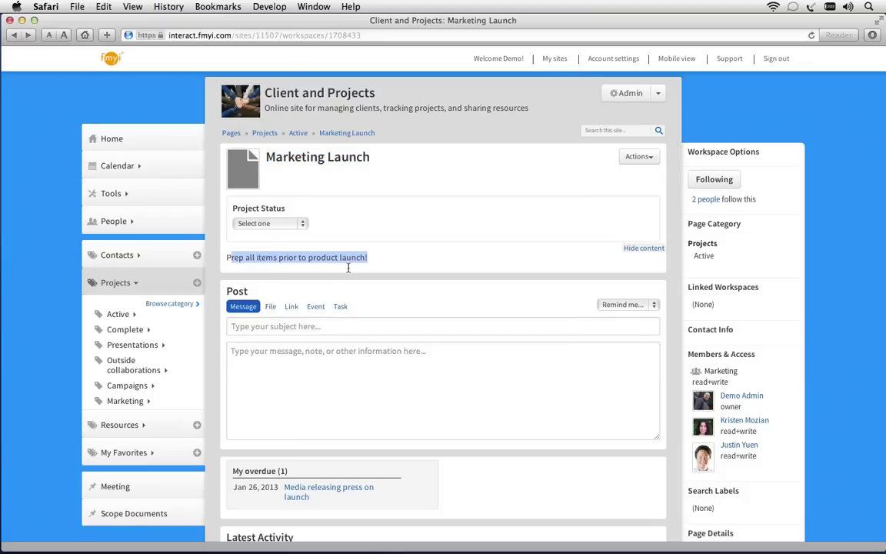
left_click(640, 156)
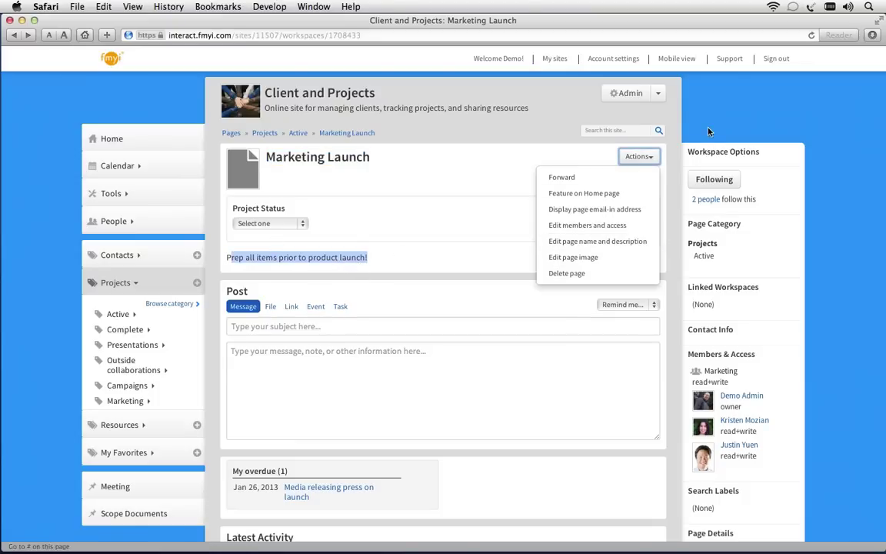
left_click(368, 302)
Look through the Latest Activity of the Marketing Launch page and view the list of people following it
scroll(233, 346, "down", 5)
scroll(236, 346, "down", 1)
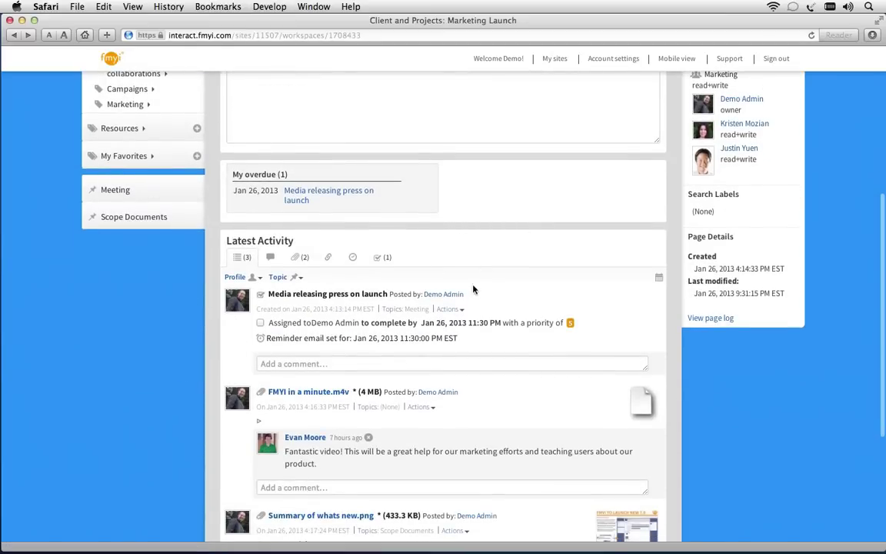
scroll(484, 332, "up", 7)
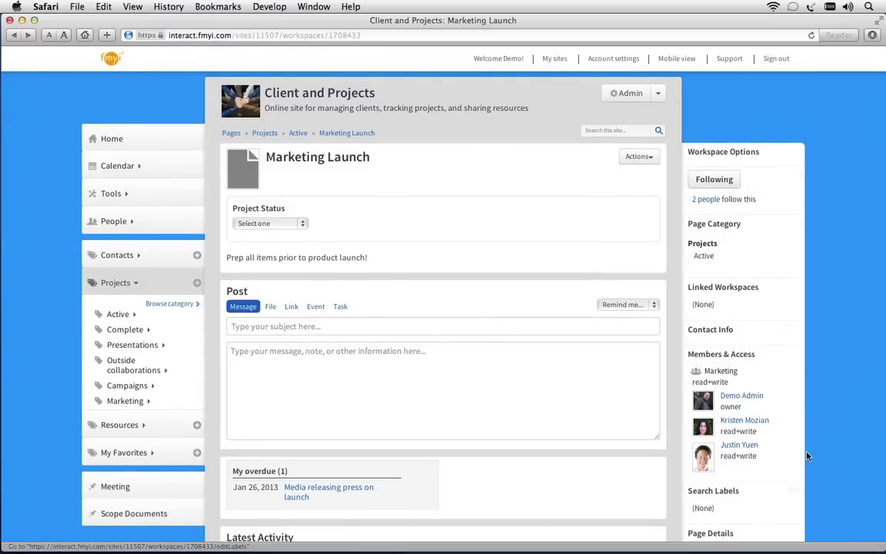
left_click(704, 205)
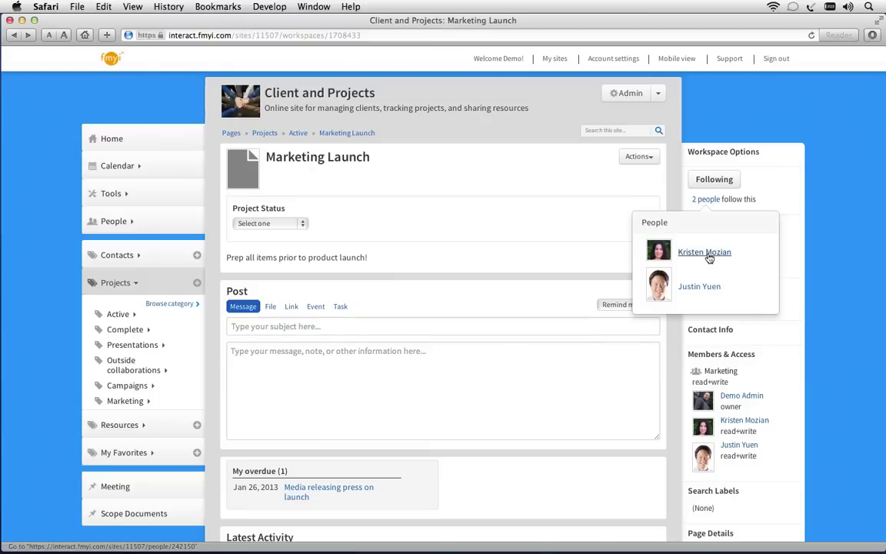
left_click(706, 201)
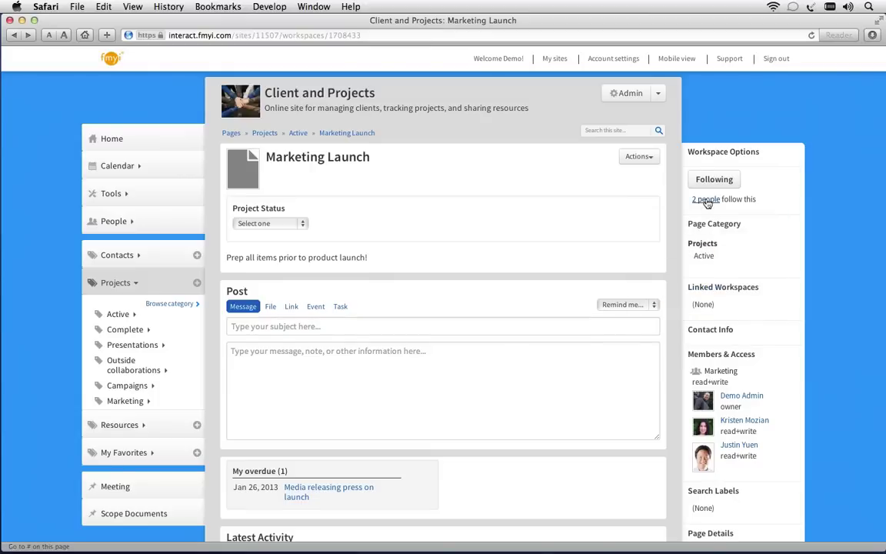
Examine the Latest Activity filters and the topic and email alert options for posting a message
scroll(706, 202, "down", 5)
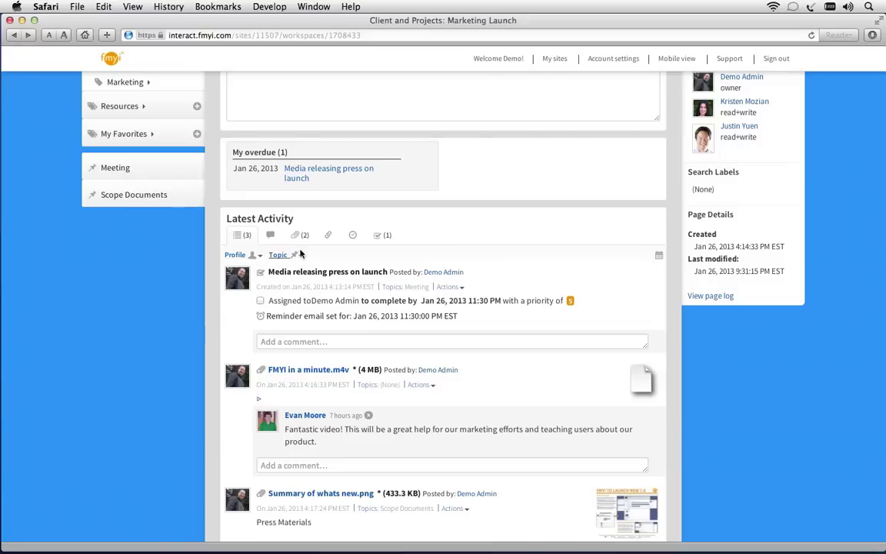
scroll(381, 256, "up", 5)
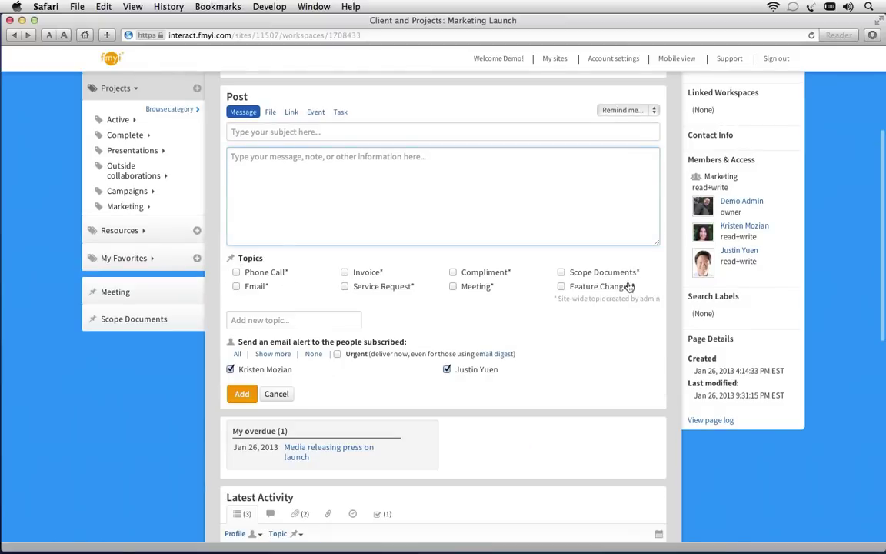
scroll(629, 285, "up", 5)
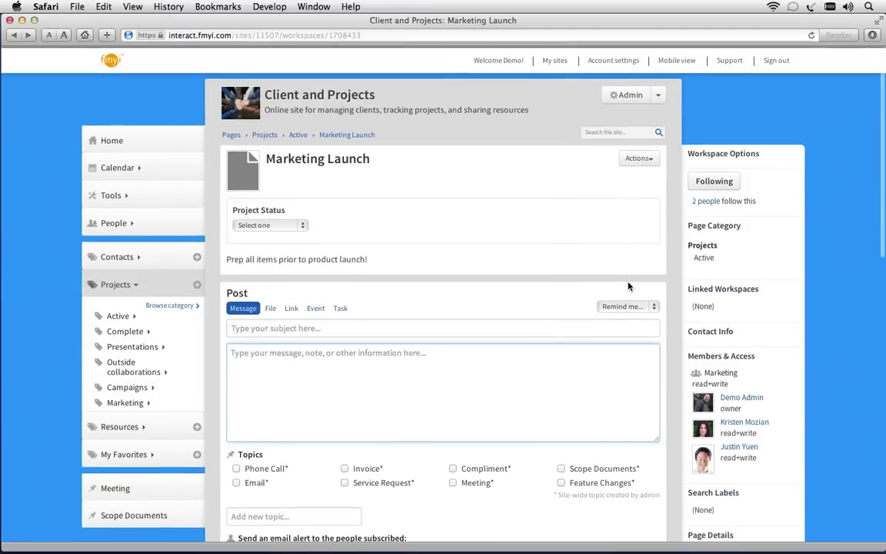
Open the site's Administrator control panel and view the shortcuts to frequently used admin functions
left_click(637, 95)
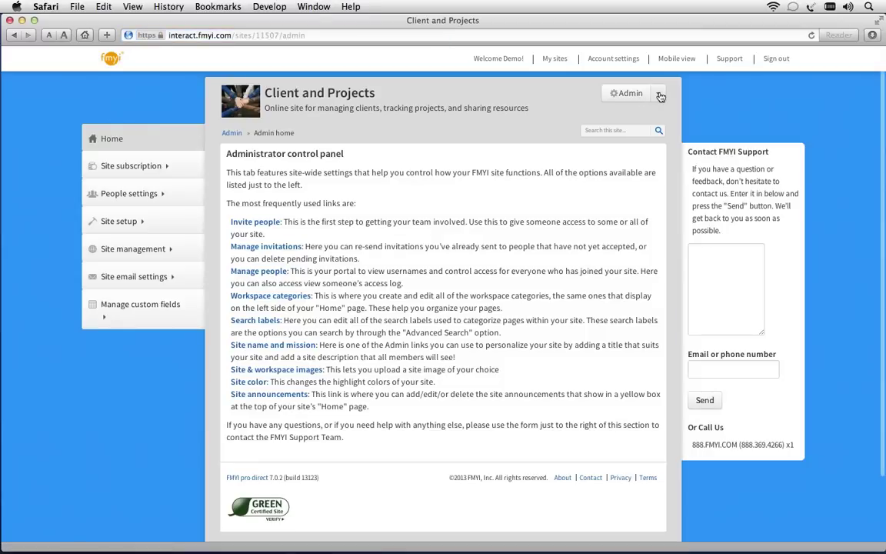
left_click(659, 94)
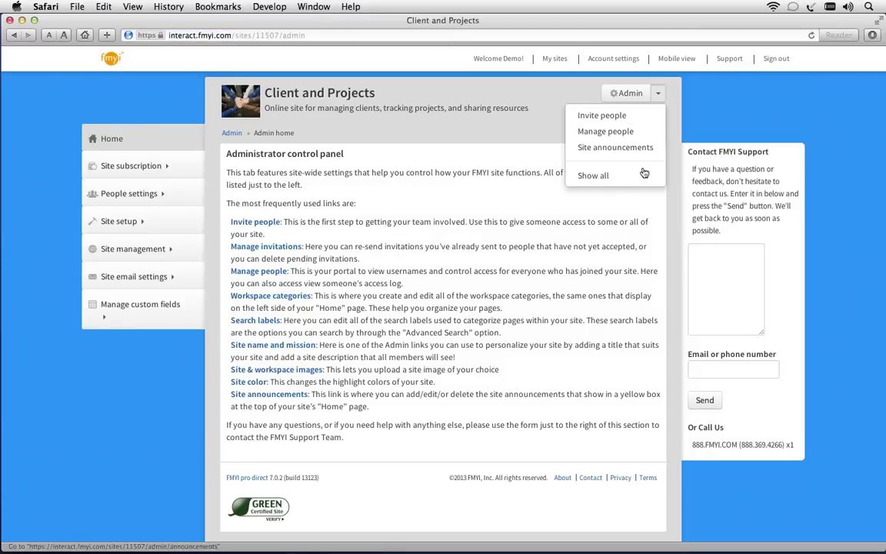
left_click(578, 100)
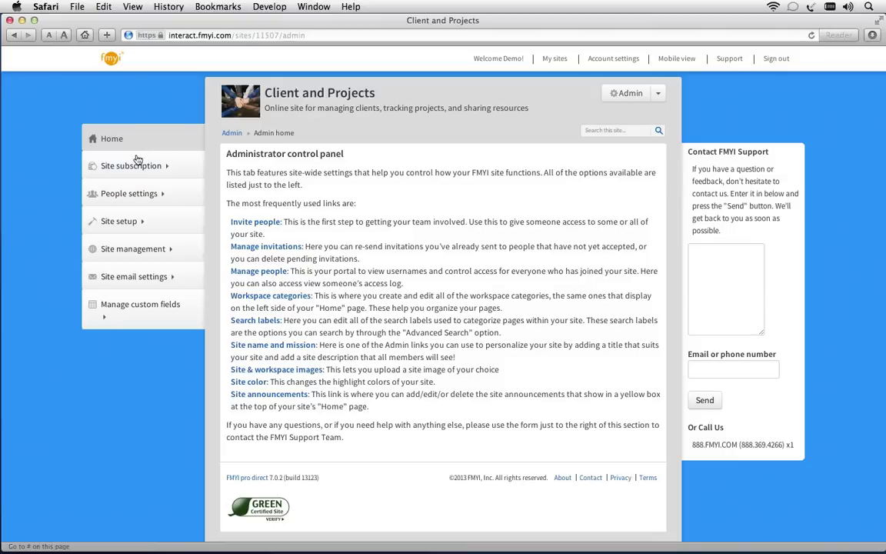
Look at the options under Site setup and Site management in the admin navigation
left_click(146, 224)
left_click(144, 223)
left_click(169, 252)
left_click(169, 251)
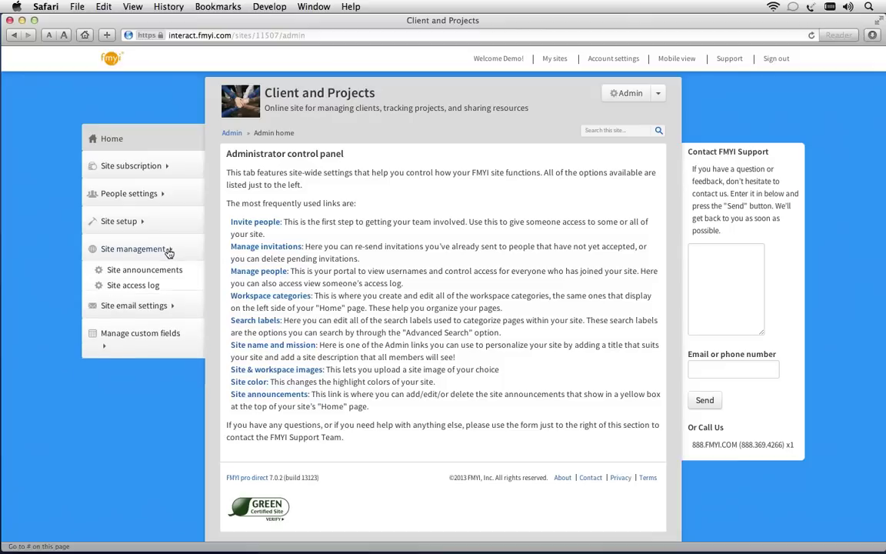